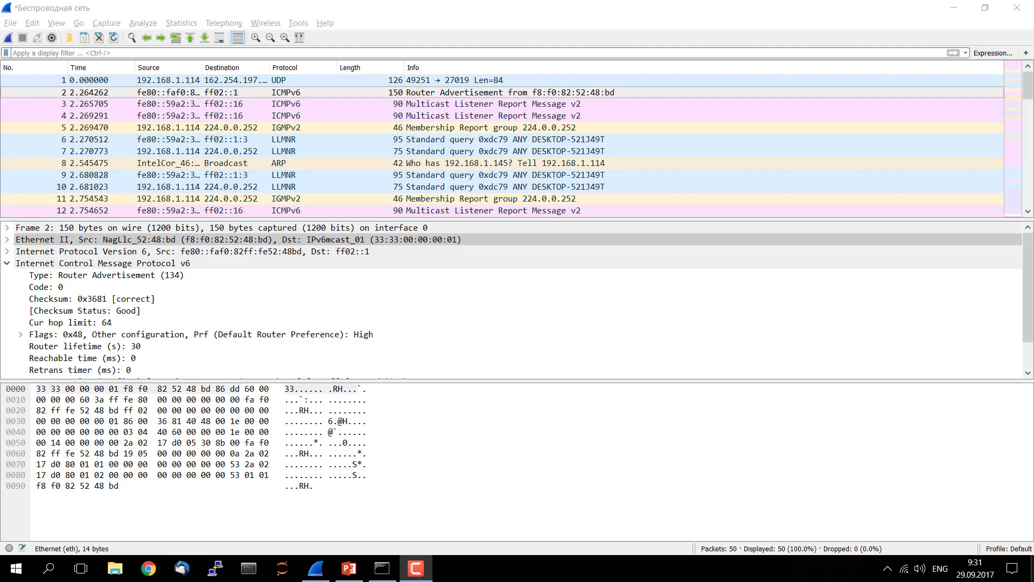
- Apply the display filter icmpv6 to the captured packets
{"action": "left_click", "coordinate": [304, 52]}
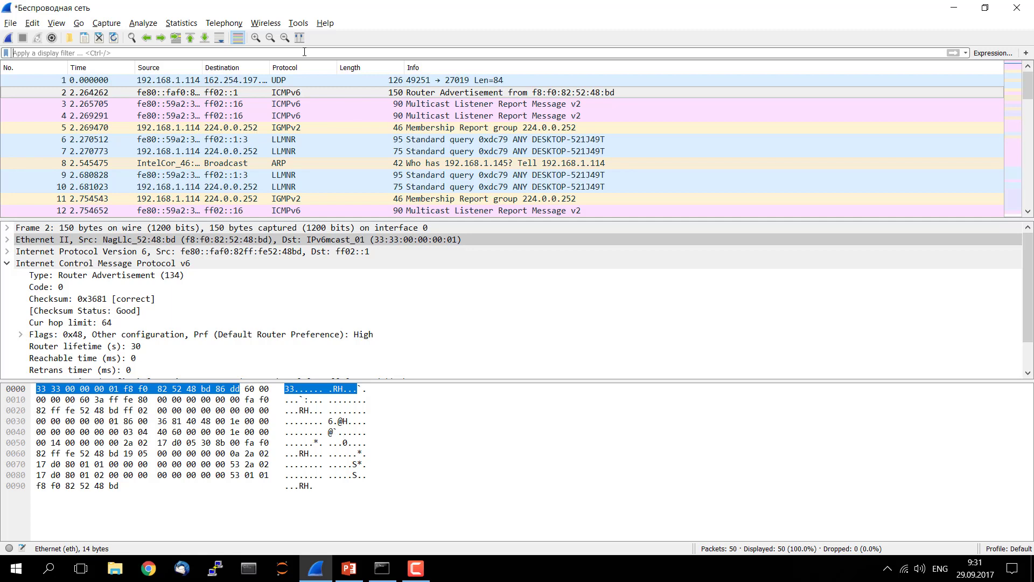
{"action": "type", "text": "icm"}
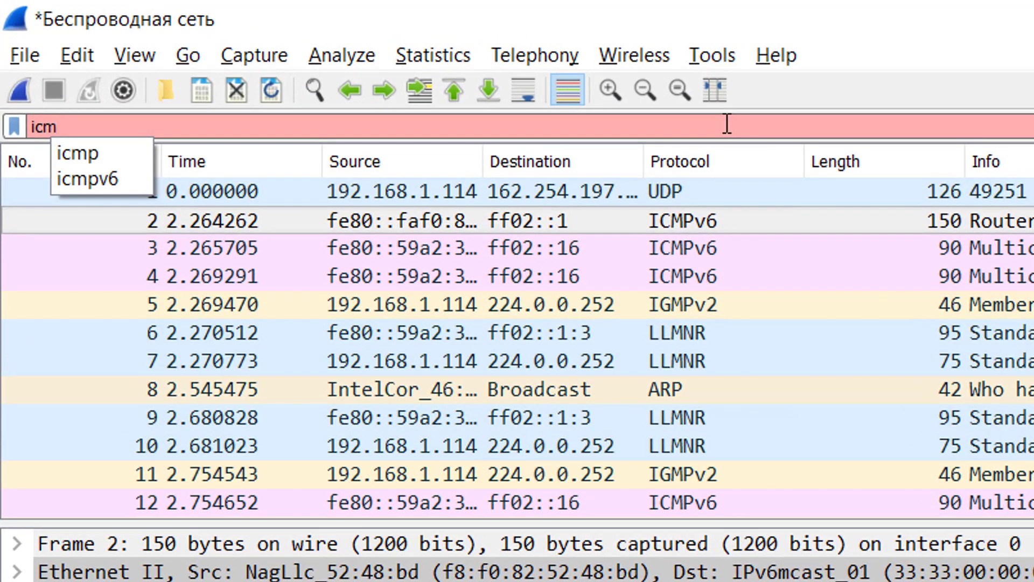
{"action": "key", "text": "Down"}
{"action": "key", "text": "Down"}
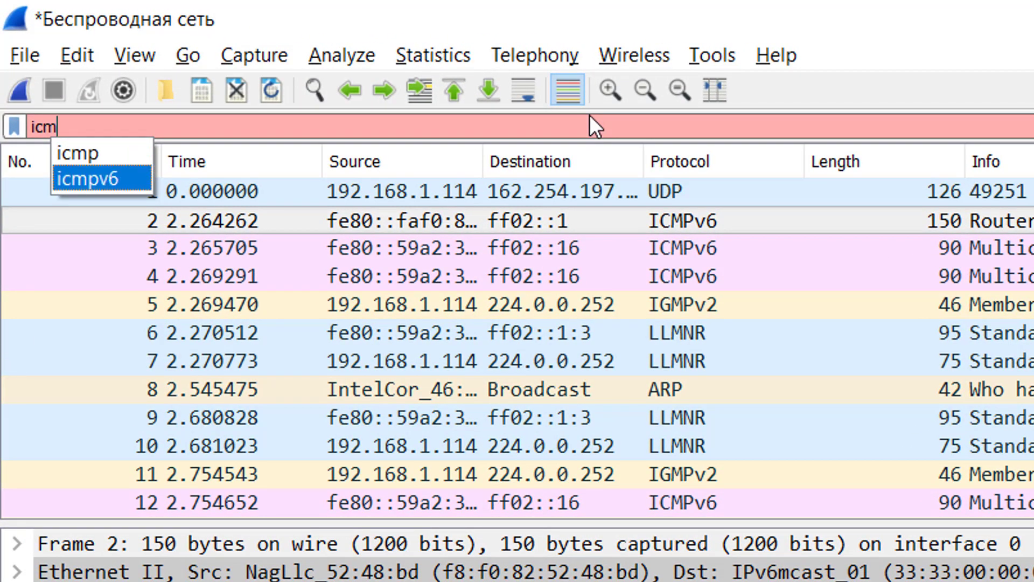
{"action": "key", "text": "Return"}
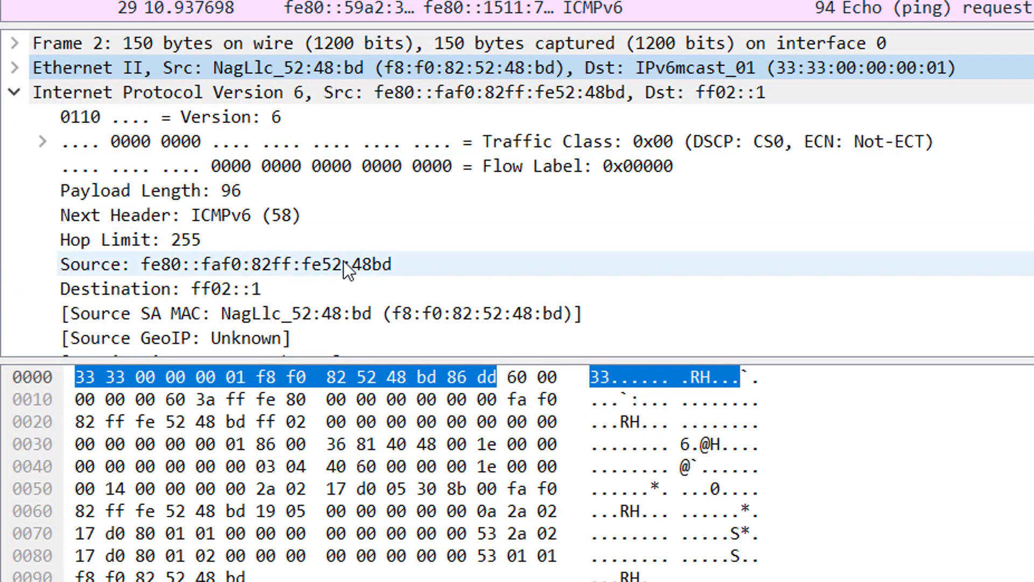
- Inspect the source, destination and next header fields in packet 2's Internet Protocol Version 6 header, then collapse that header
{"action": "left_click", "coordinate": [355, 264]}
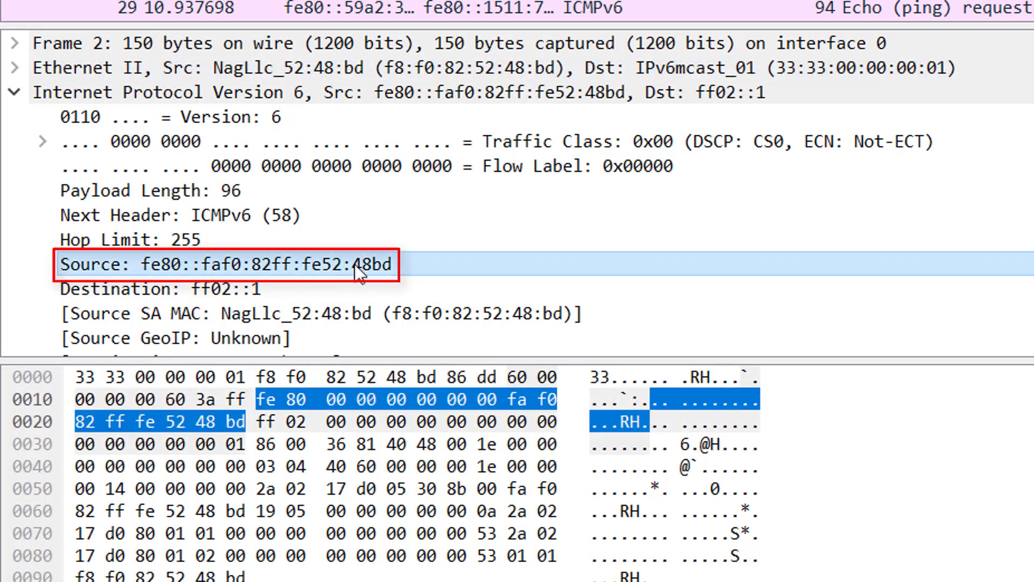
{"action": "left_click", "coordinate": [98, 287]}
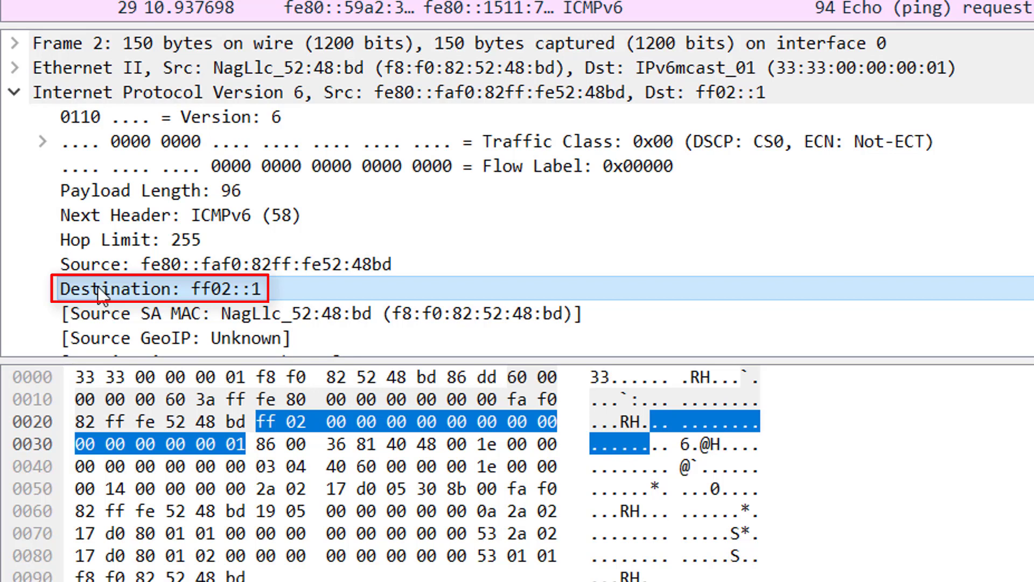
{"action": "left_click", "coordinate": [79, 223]}
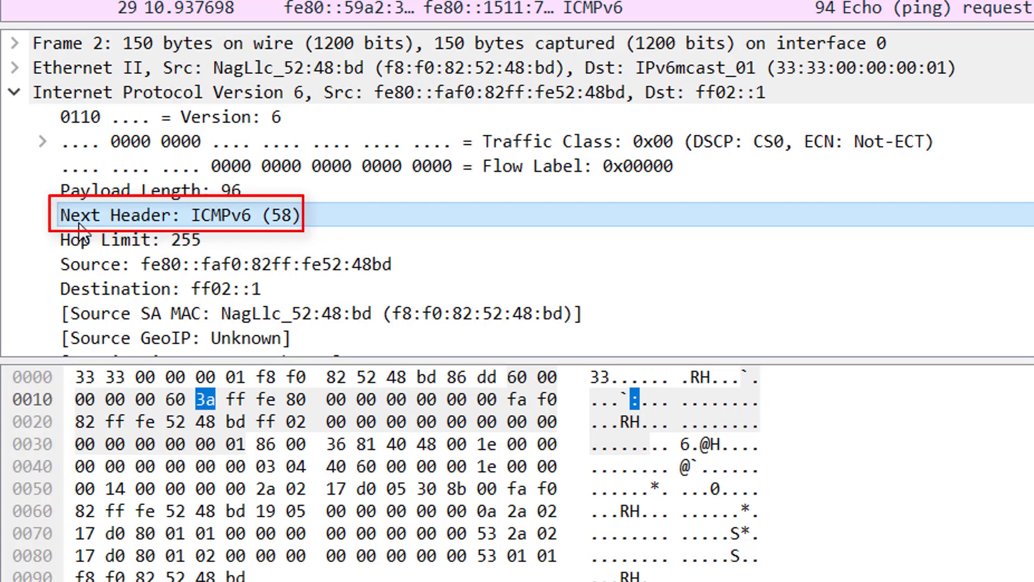
{"action": "left_click", "coordinate": [15, 91]}
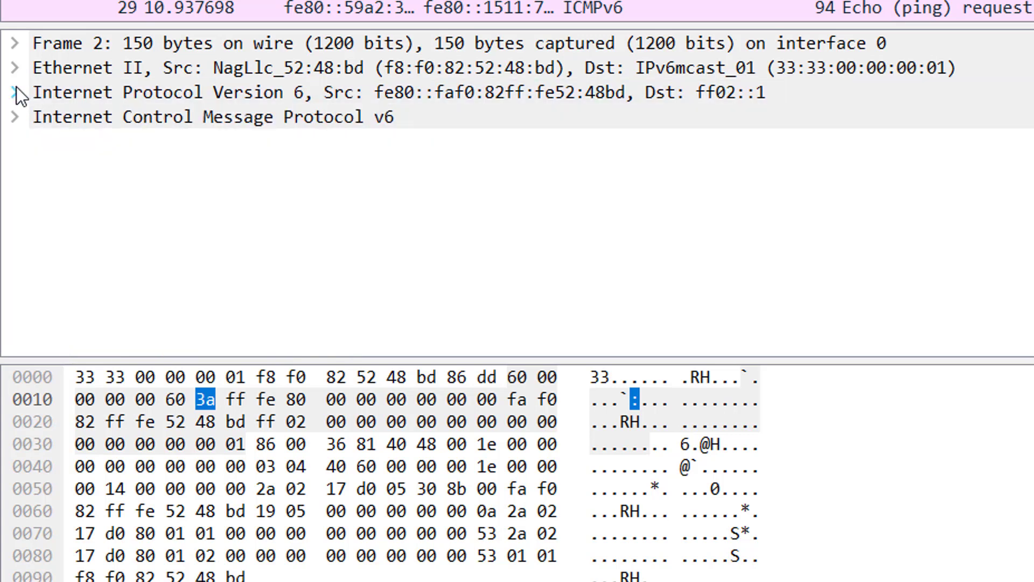
- Expand packet 2's Internet Control Message Protocol v6 section and inspect its type, current hop limit and router lifetime fields
{"action": "left_click", "coordinate": [15, 117]}
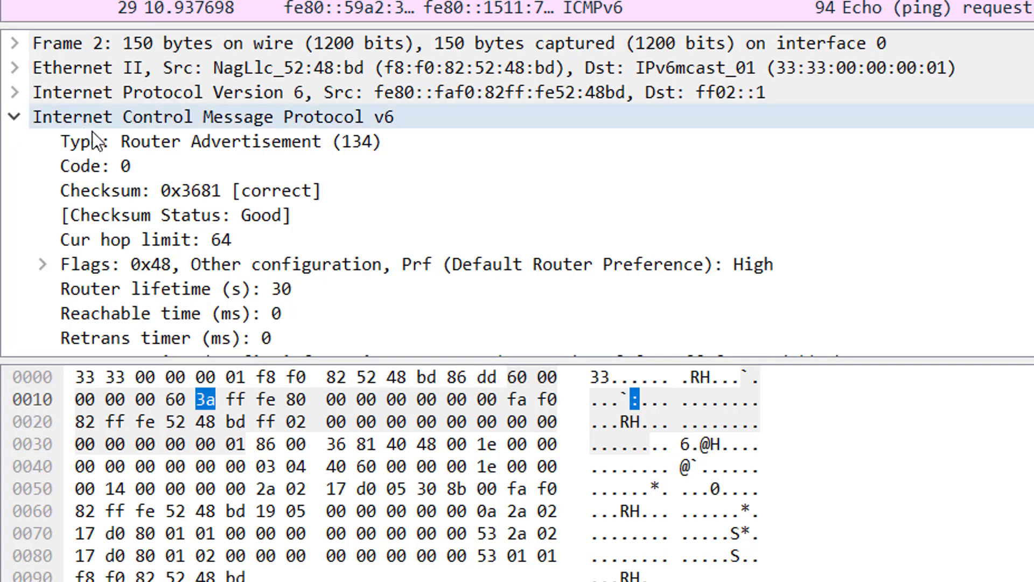
{"action": "left_click", "coordinate": [107, 141]}
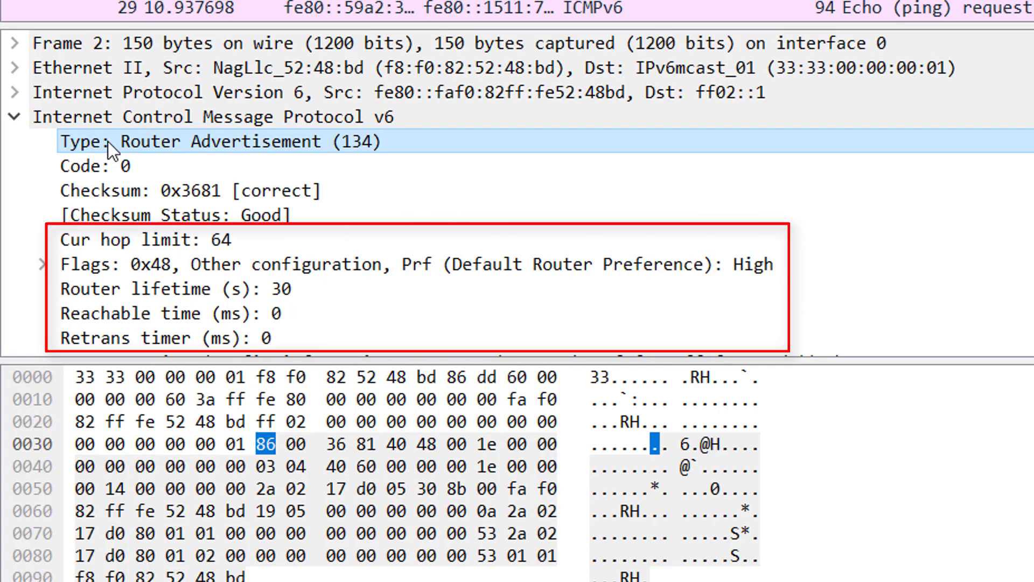
{"action": "left_click", "coordinate": [80, 247]}
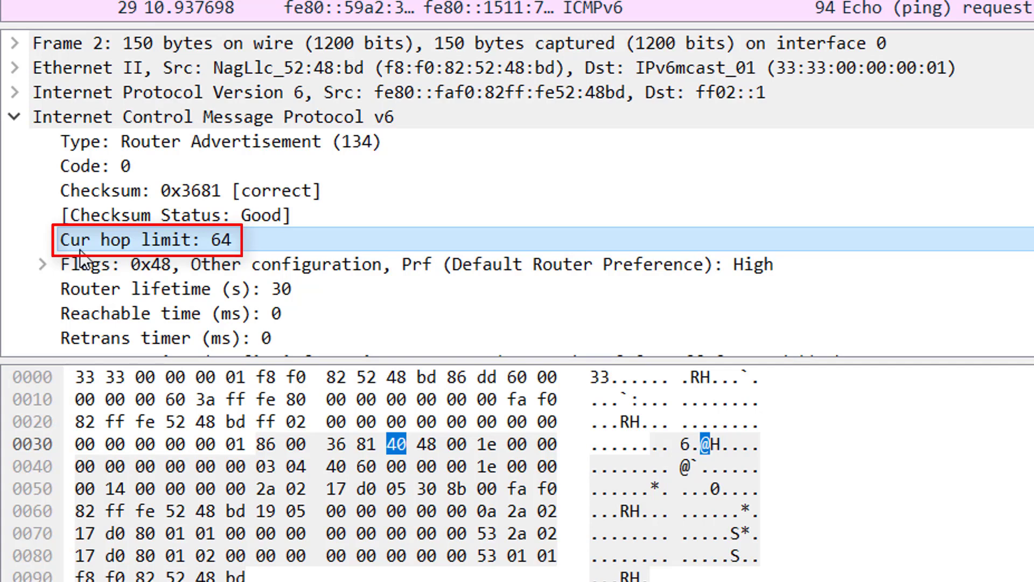
{"action": "left_click", "coordinate": [96, 291]}
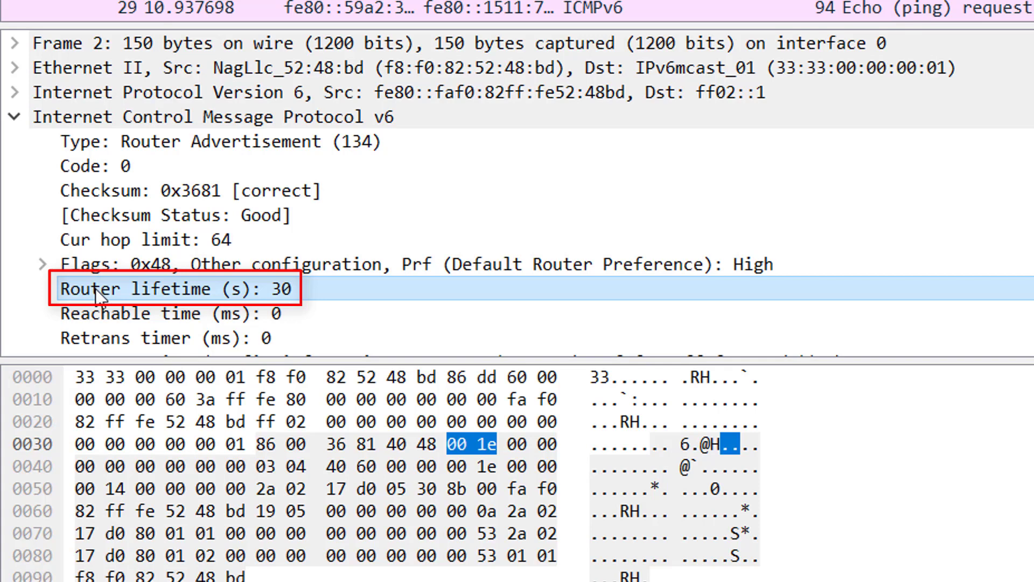
- Examine packet 2's prefix information, recursive DNS server and source link-layer address options, and expand its Ethernet II header
{"action": "scroll", "coordinate": [108, 266], "scroll_direction": "down", "scroll_amount": 1}
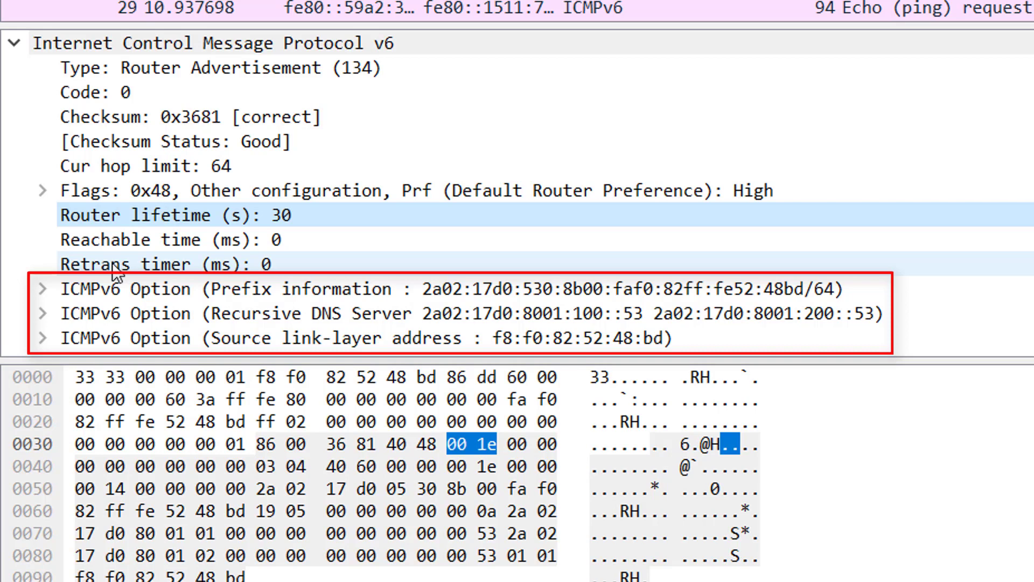
{"action": "left_click", "coordinate": [128, 281]}
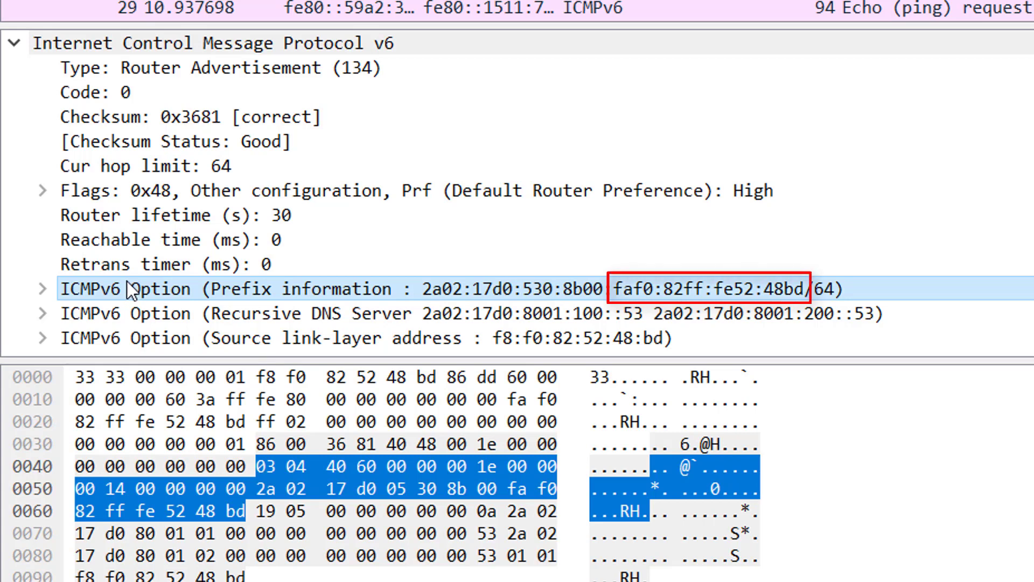
{"action": "left_click", "coordinate": [135, 306]}
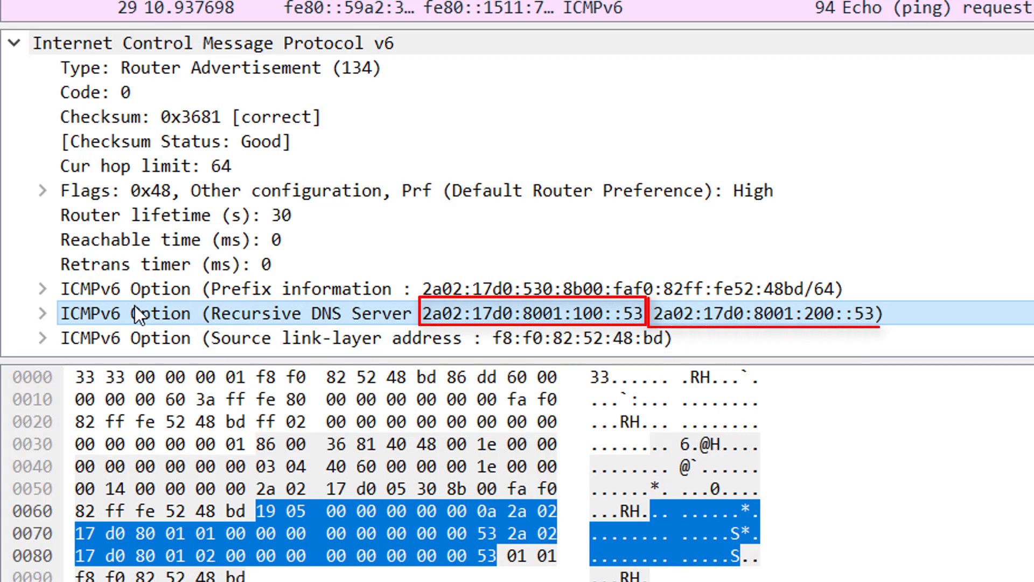
{"action": "left_click", "coordinate": [153, 336]}
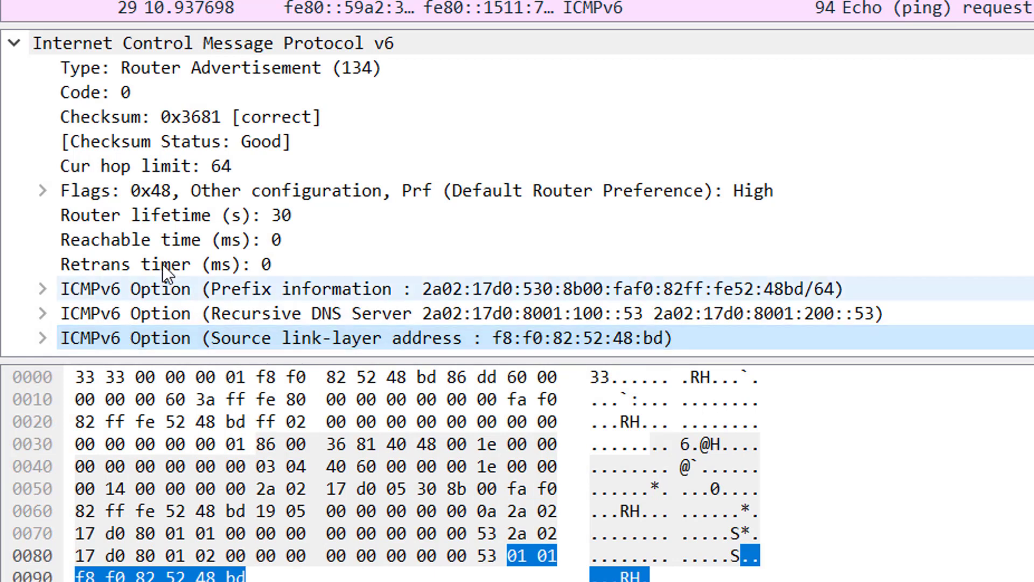
{"action": "scroll", "coordinate": [172, 244], "scroll_direction": "up", "scroll_amount": 1}
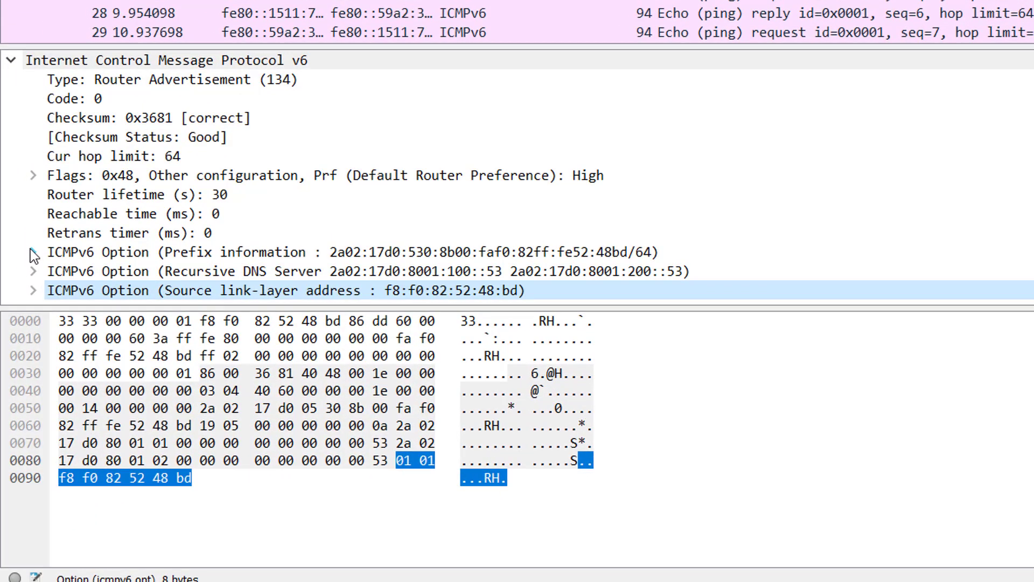
{"action": "left_click", "coordinate": [70, 272]}
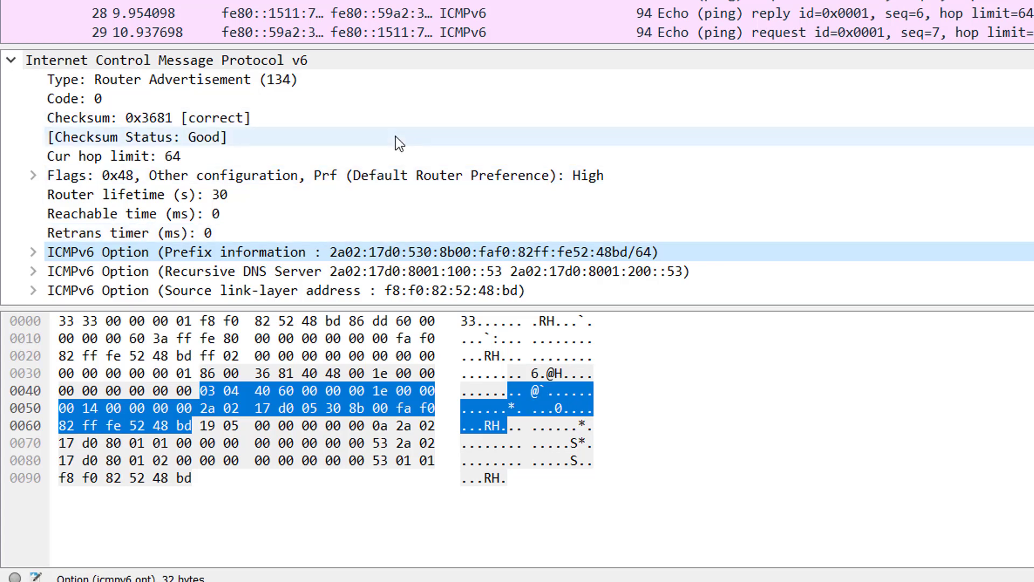
{"action": "scroll", "coordinate": [394, 136], "scroll_direction": "up", "scroll_amount": 1}
{"action": "left_click", "coordinate": [11, 80]}
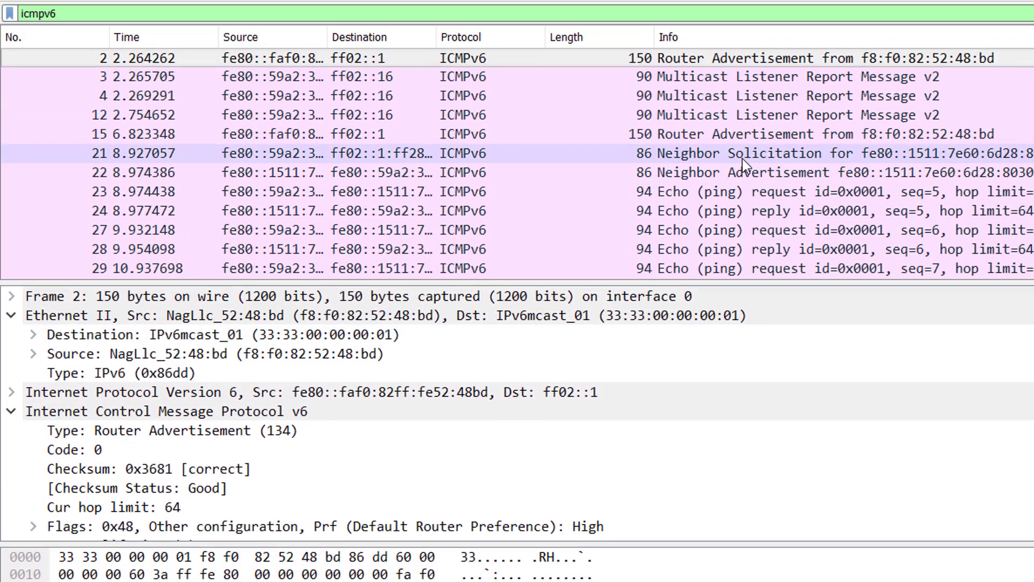
- Inspect the target address and source link-layer address option of Neighbor Solicitation packet 21, and expand its Ethernet II header
{"action": "left_click", "coordinate": [743, 171]}
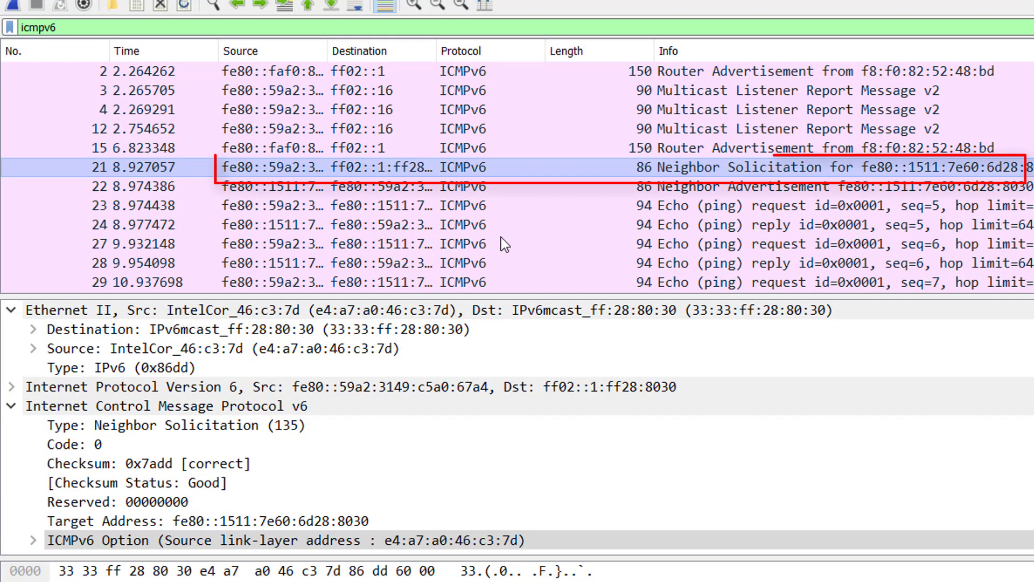
{"action": "left_click", "coordinate": [11, 309]}
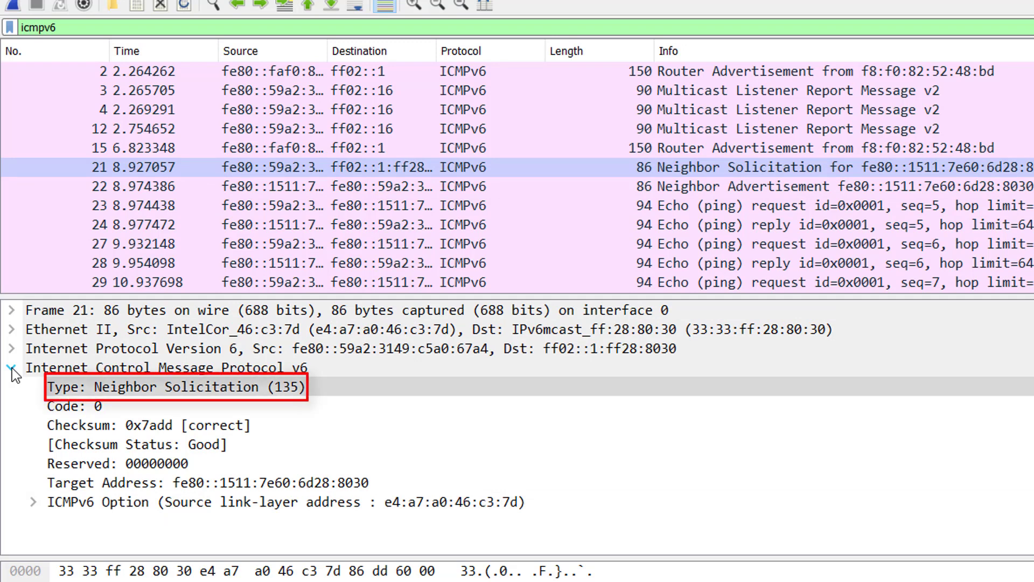
{"action": "left_click", "coordinate": [84, 488]}
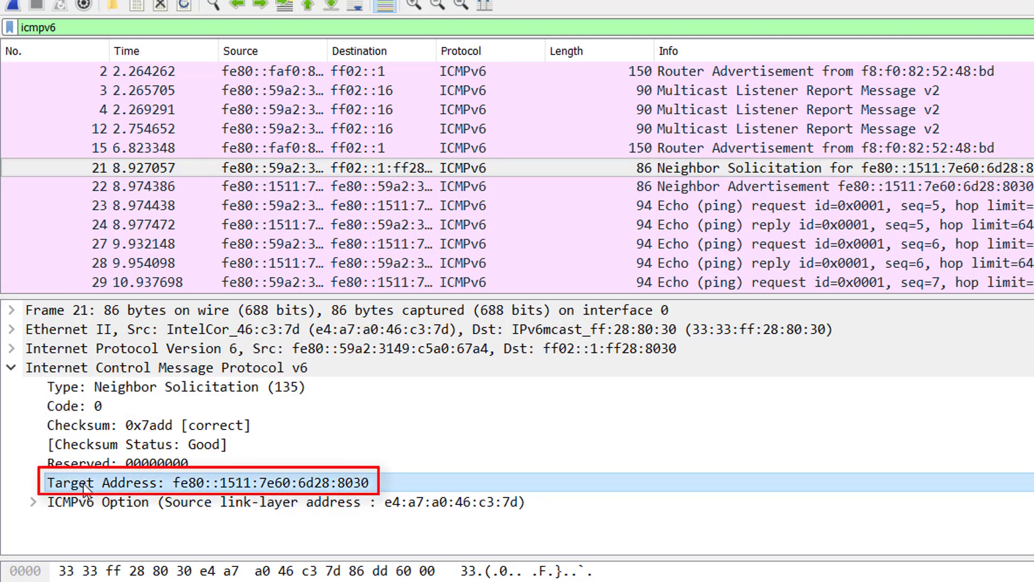
{"action": "left_click", "coordinate": [91, 505]}
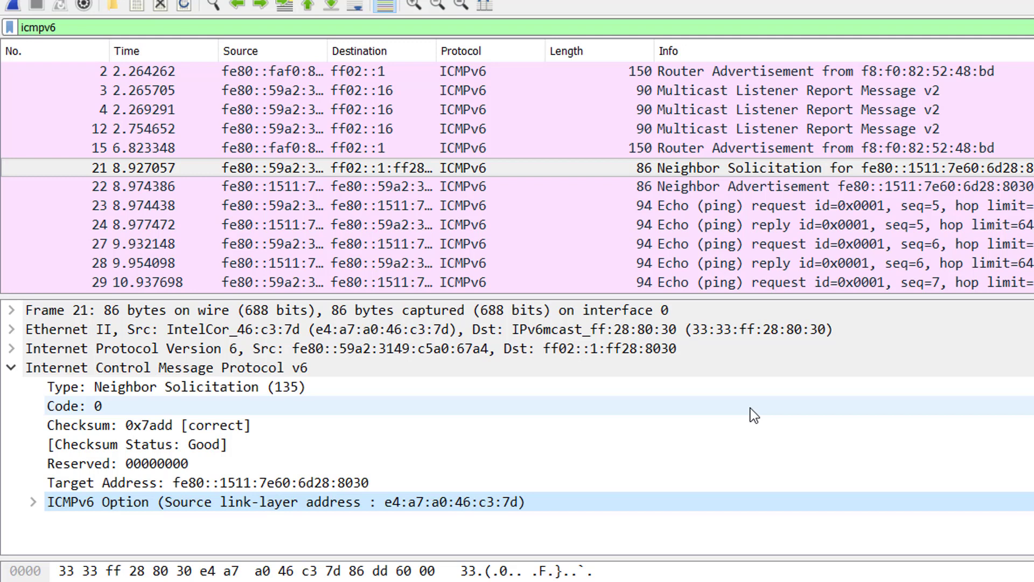
{"action": "left_click", "coordinate": [10, 332]}
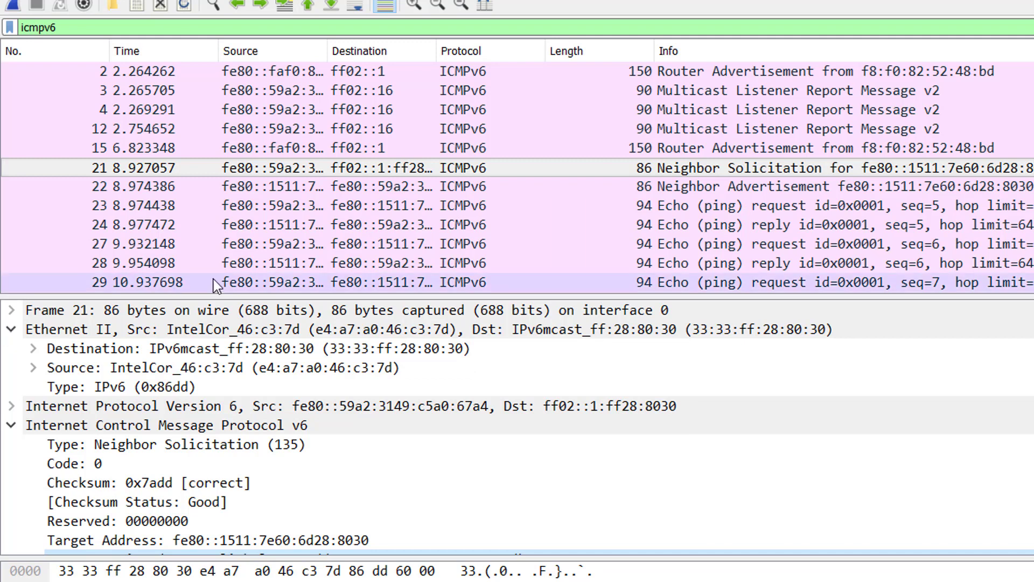
- Select Neighbor Advertisement packet 22 and inspect the target address in its ICMPv6 section
{"action": "left_click", "coordinate": [749, 188]}
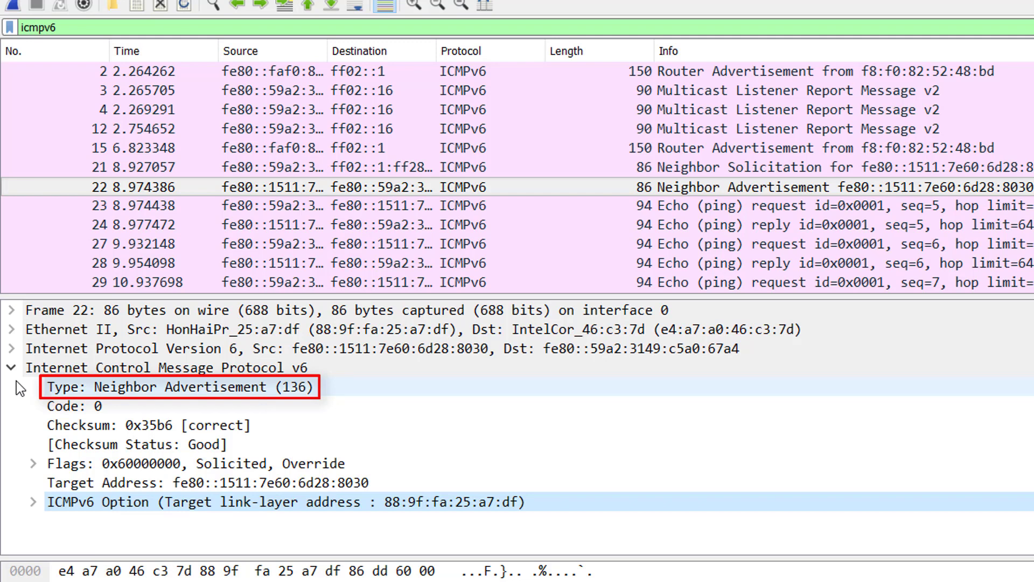
{"action": "left_click", "coordinate": [111, 481]}
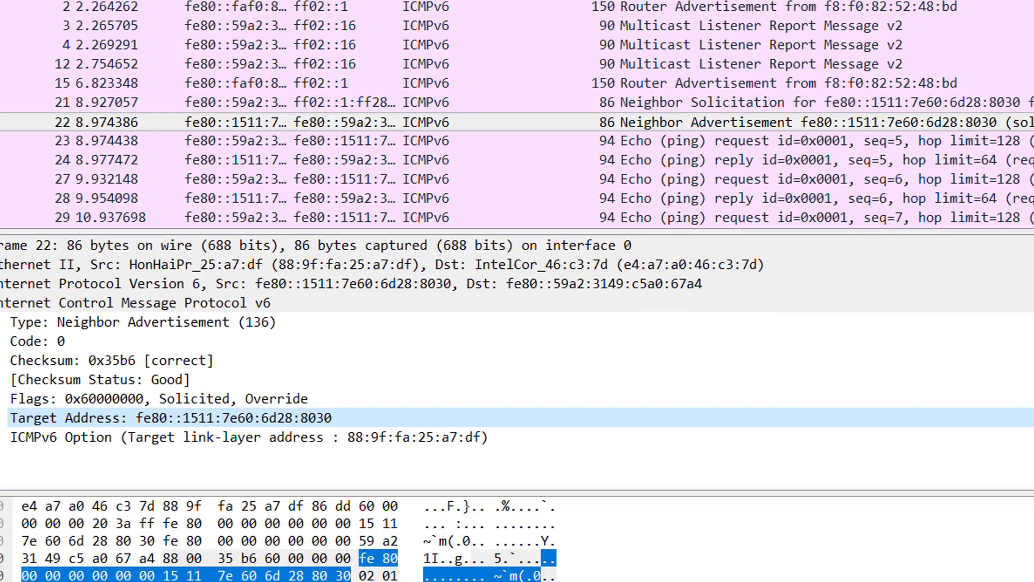
- Switch to the Command Prompt and run netsh in ipv6 show neighbors
{"action": "key", "text": "alt+Tab"}
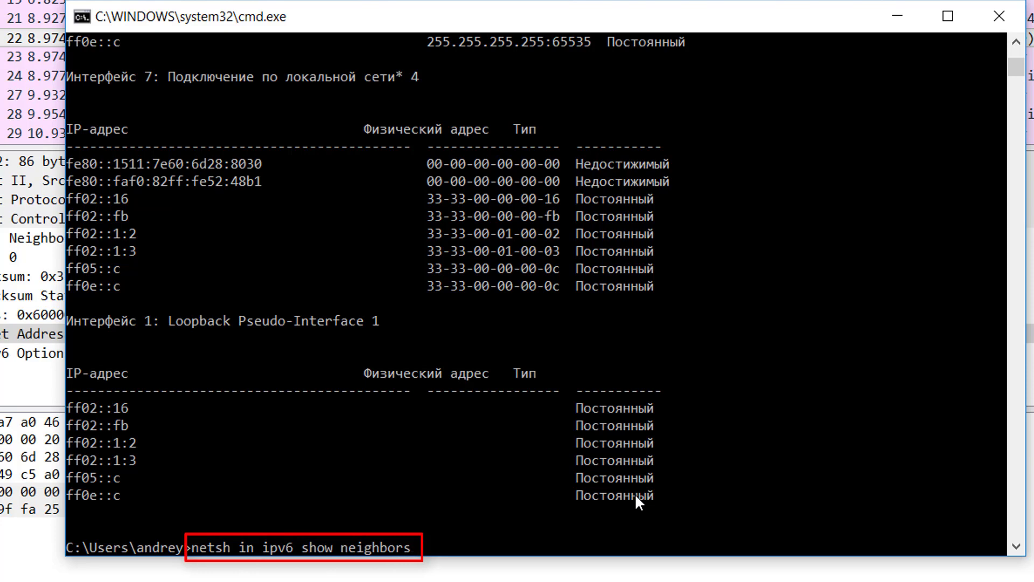
{"action": "key", "text": "Return"}
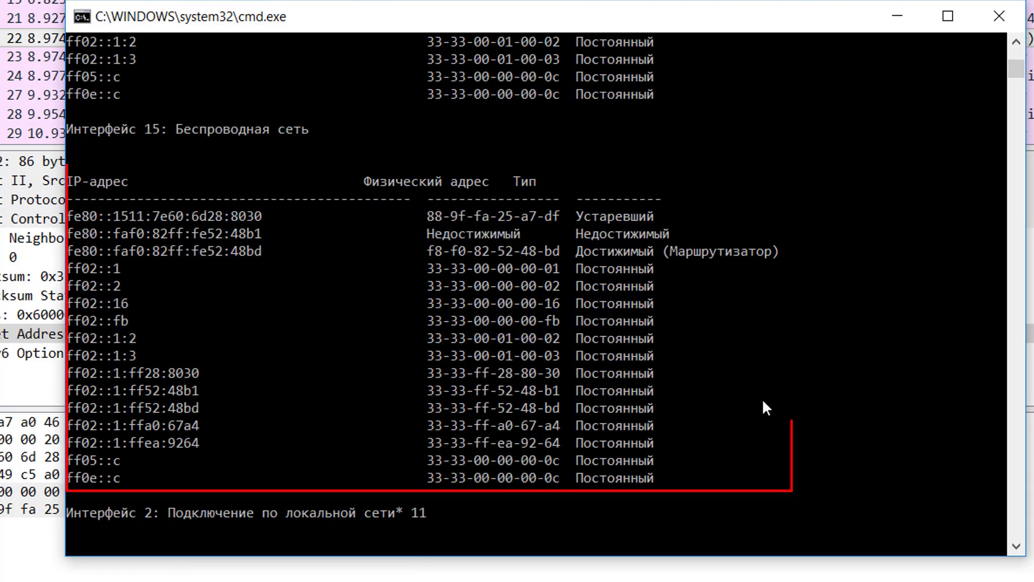